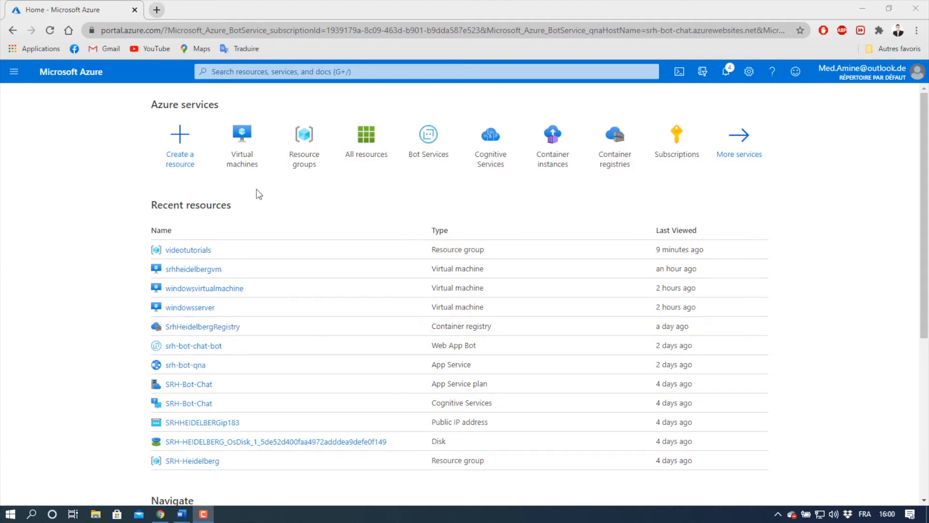
Start creating a virtual machine in the videotutorials resource group and name it srhheidelbergvideo.
click(246, 155)
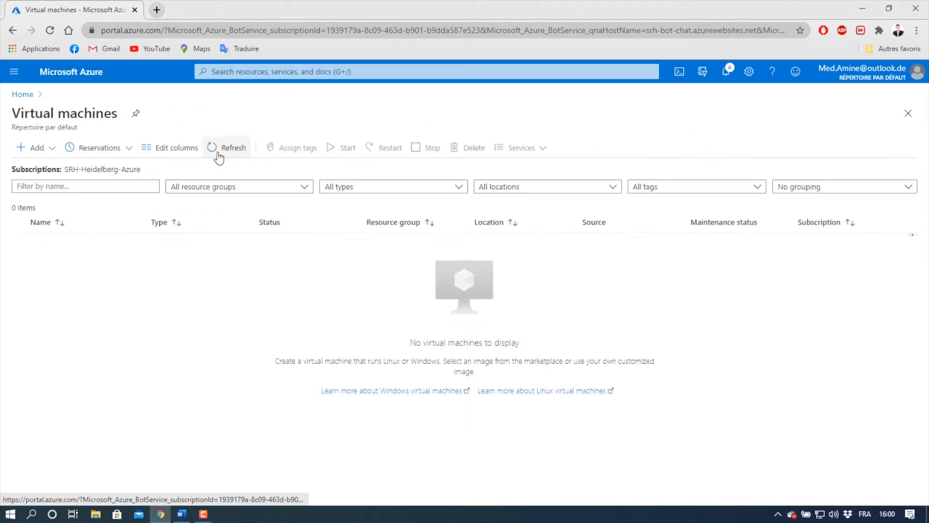
click(33, 154)
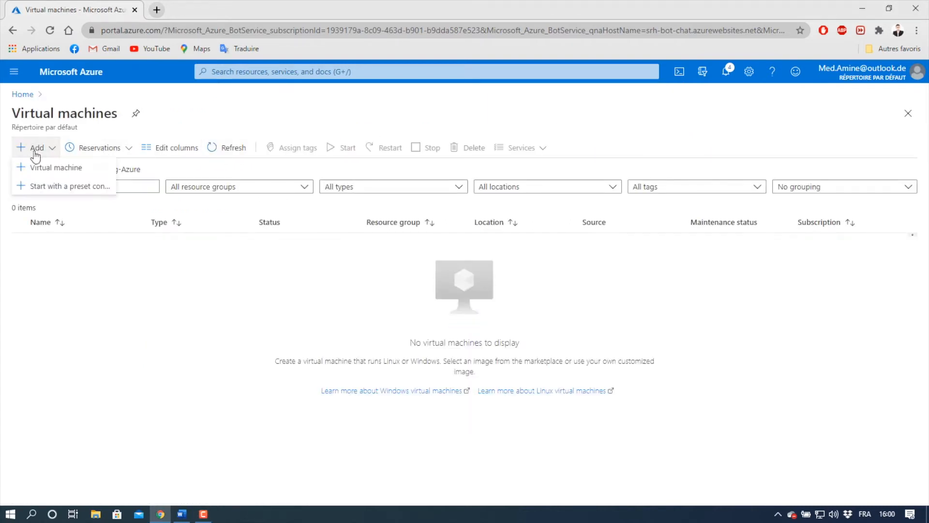
click(51, 169)
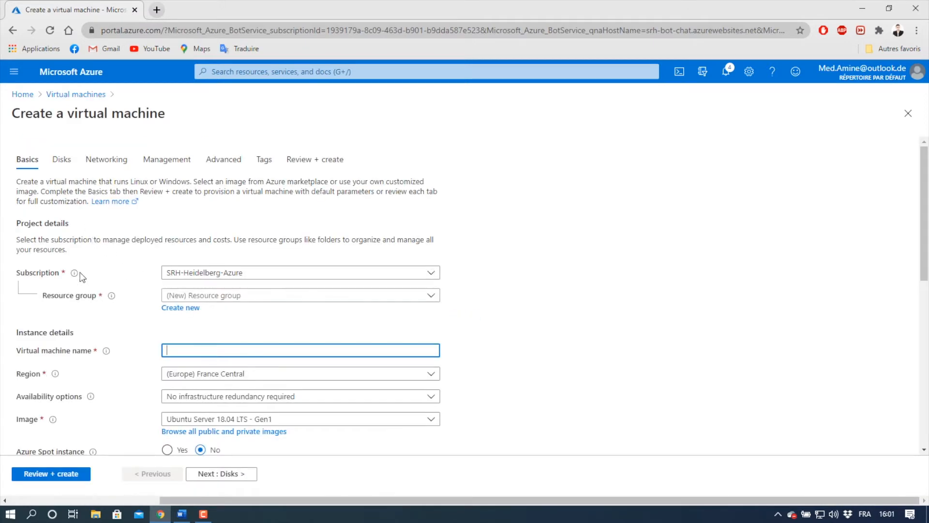
mouse_move(80, 273)
click(247, 295)
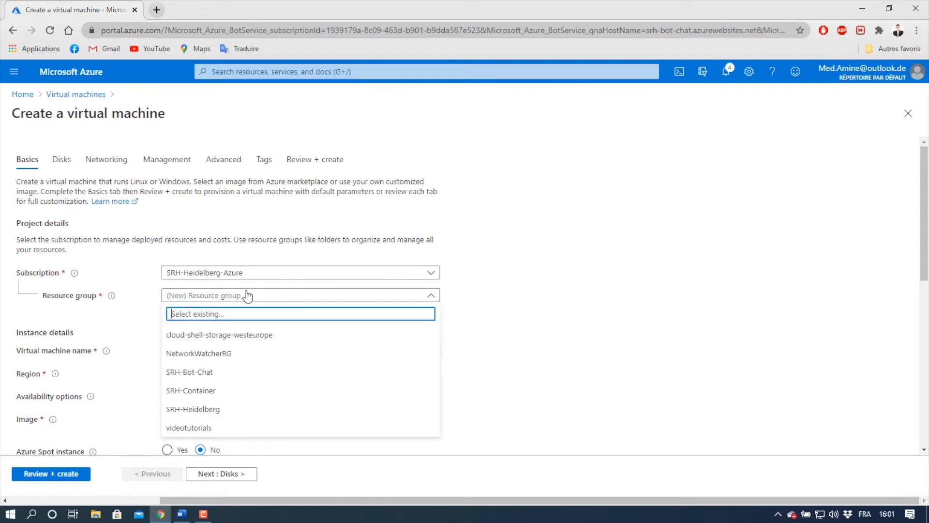
click(233, 426)
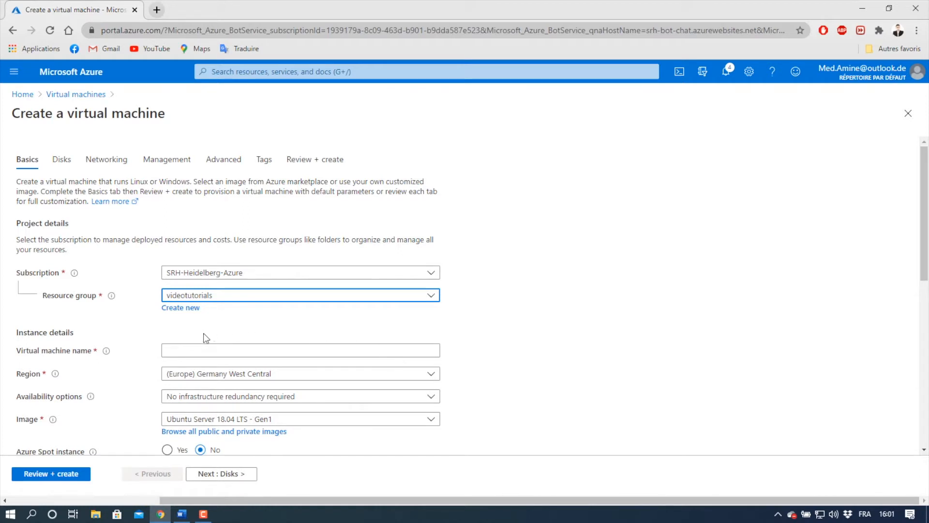
click(189, 345)
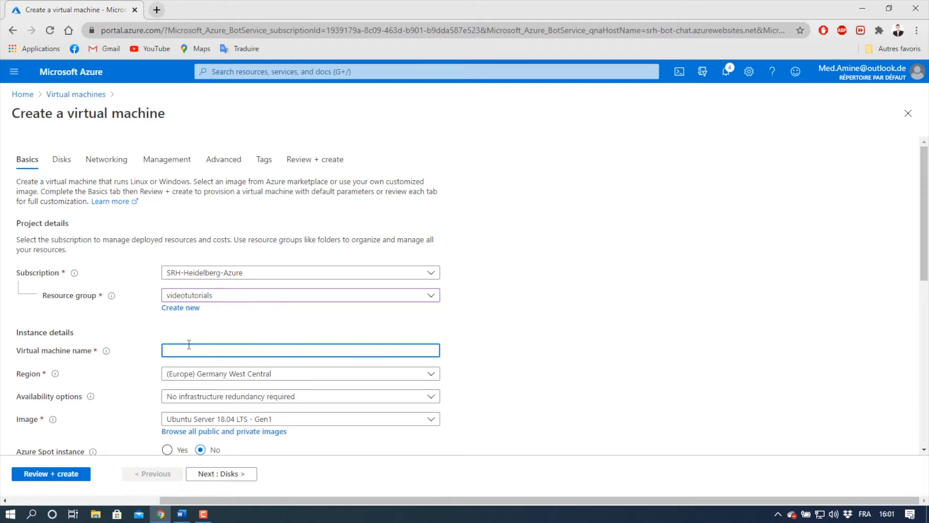
text(srhheidelbergvideo)
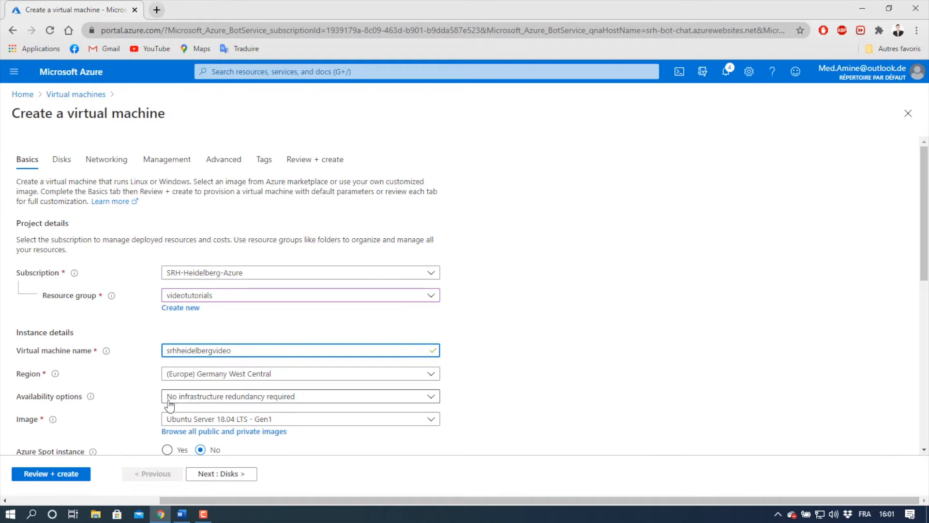
Choose Windows Server 2016 Datacenter - Gen1 as the virtual machine's image.
scroll(138, 390, down, 1)
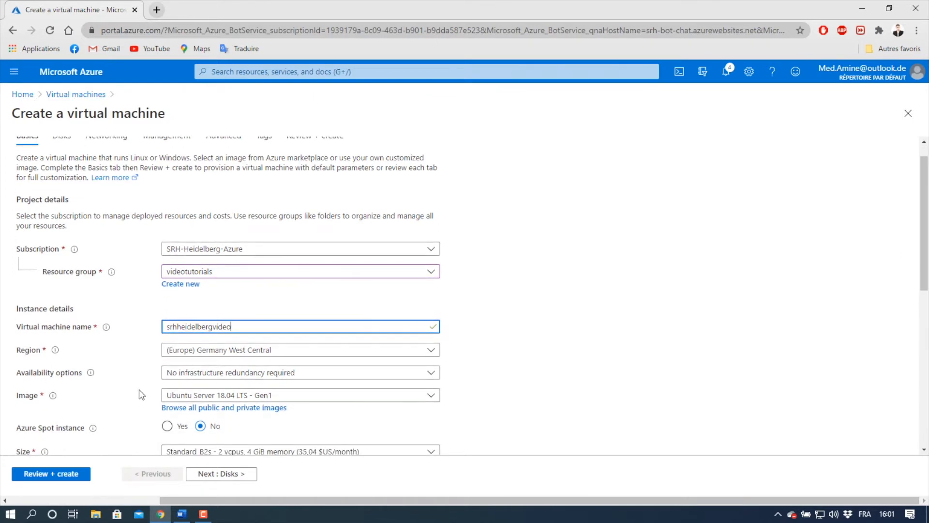
click(199, 398)
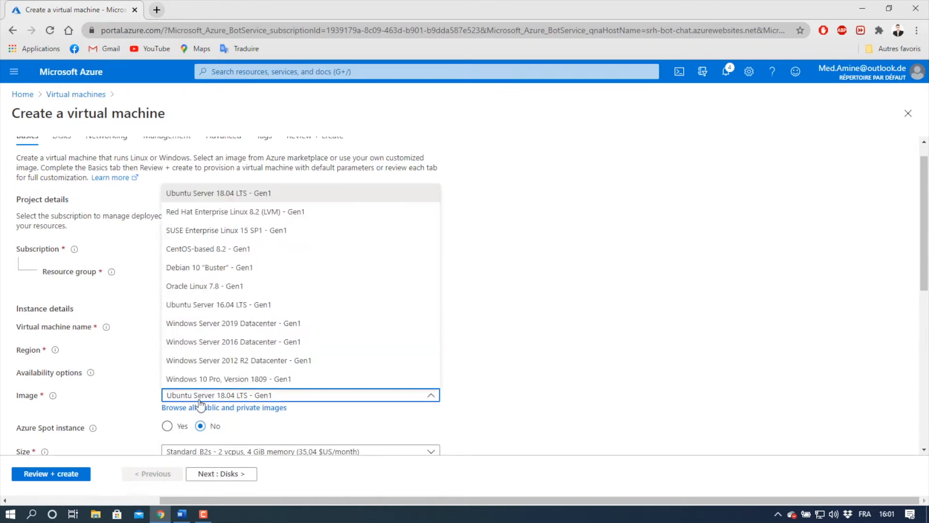
click(234, 347)
Change the virtual machine size to DS1_v2.
scroll(121, 353, down, 2)
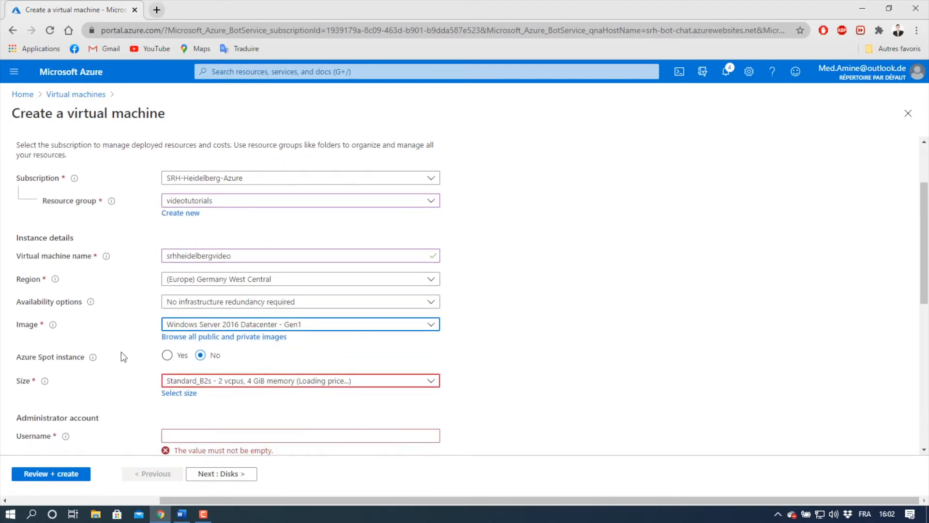
click(178, 394)
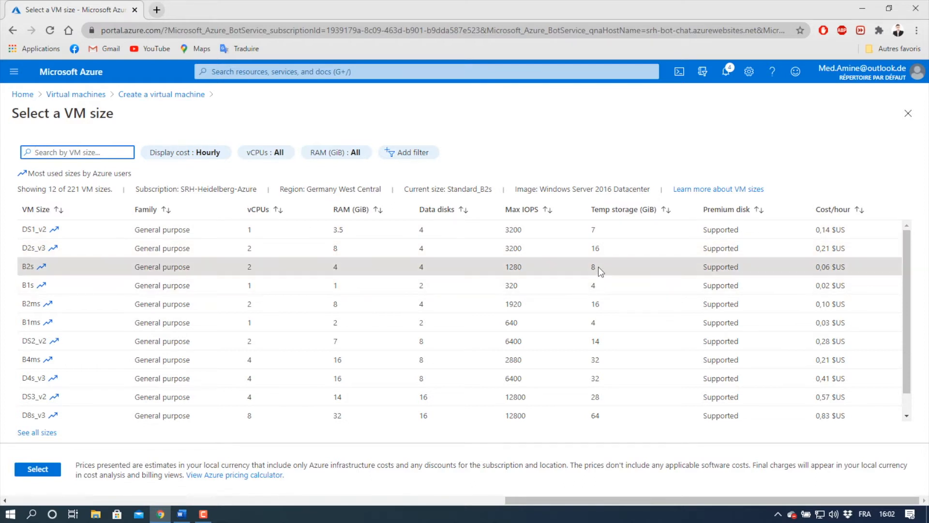
click(565, 233)
click(37, 469)
Set the administrator account's username to srhvm, then enter and confirm the account password.
scroll(529, 344, down, 3)
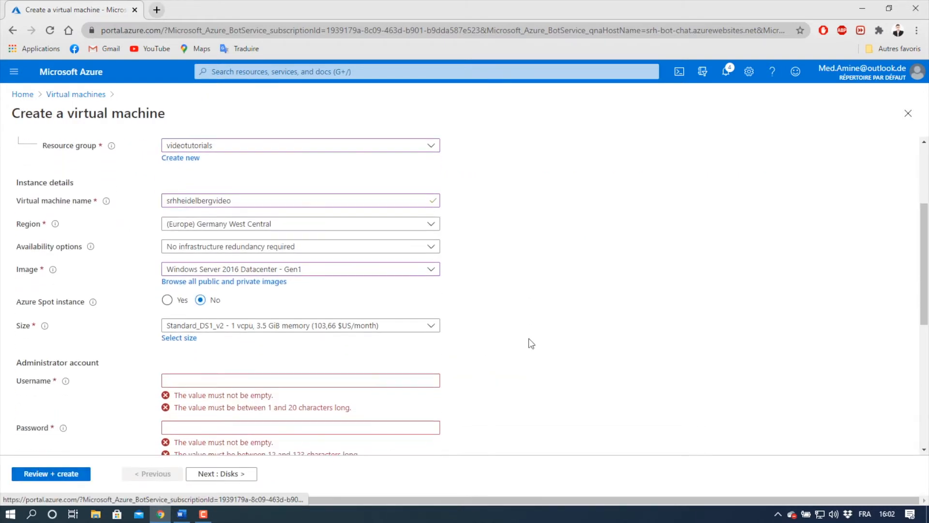
click(396, 324)
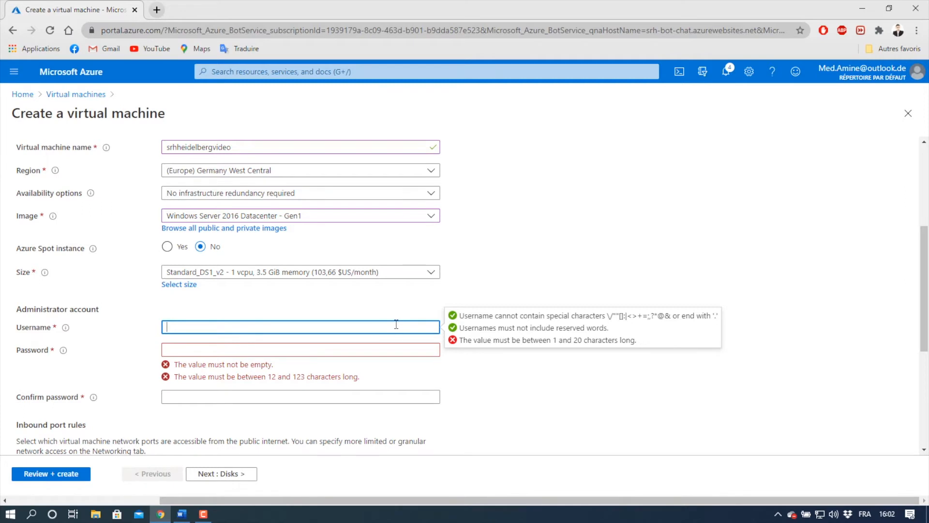
text(srh)
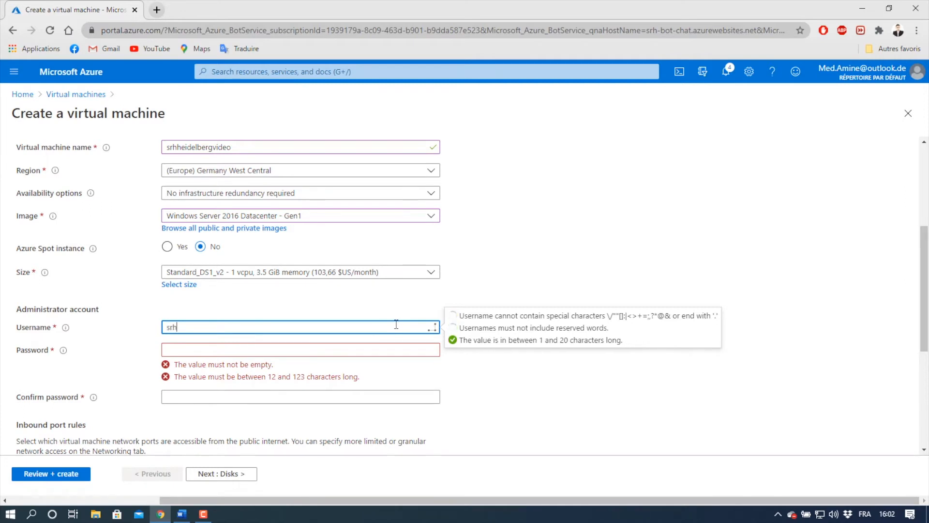
text(vm)
click(334, 351)
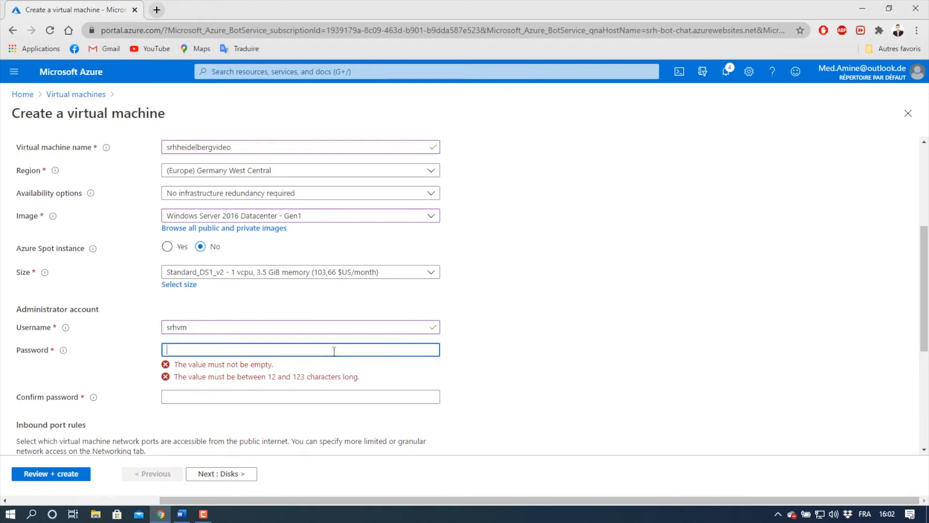
text(•••••••••••)
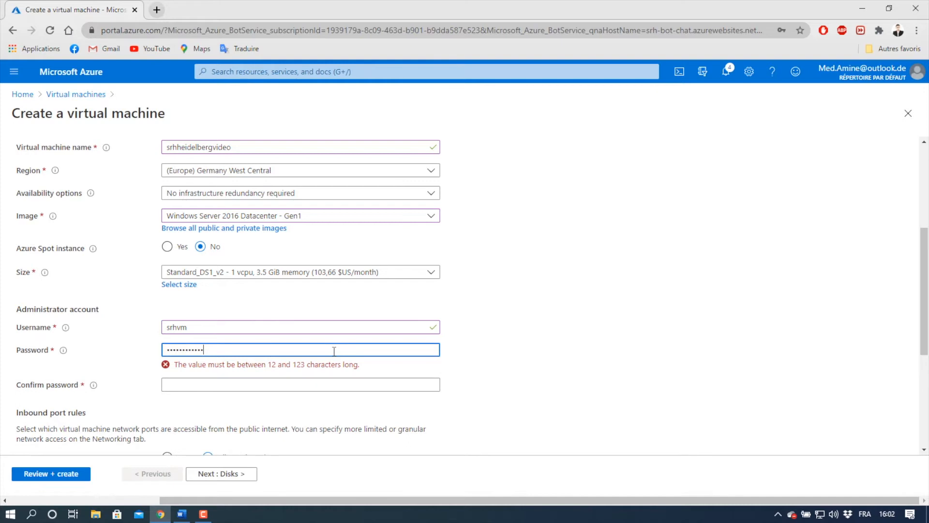
text(•)
click(302, 376)
text(•••••••••••••)
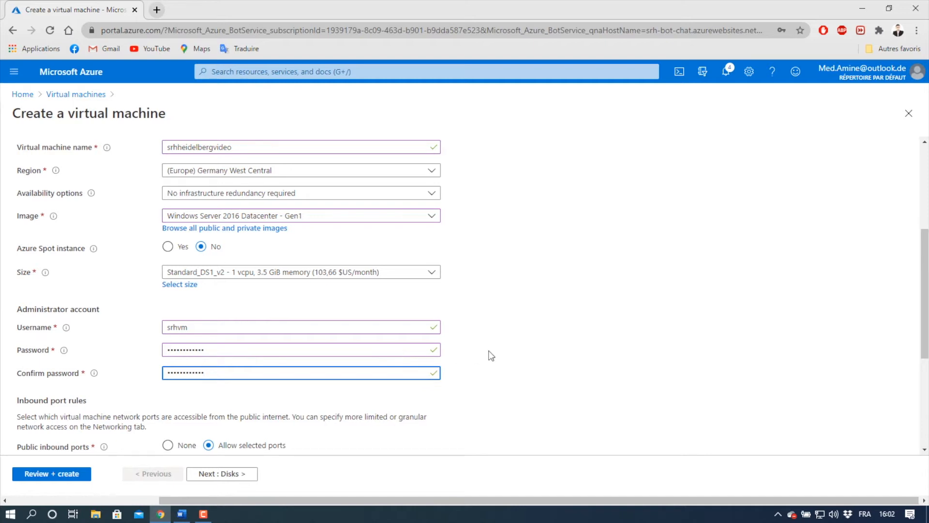
Try setting the virtual machine's public inbound ports to None.
scroll(489, 355, down, 2)
scroll(473, 362, down, 2)
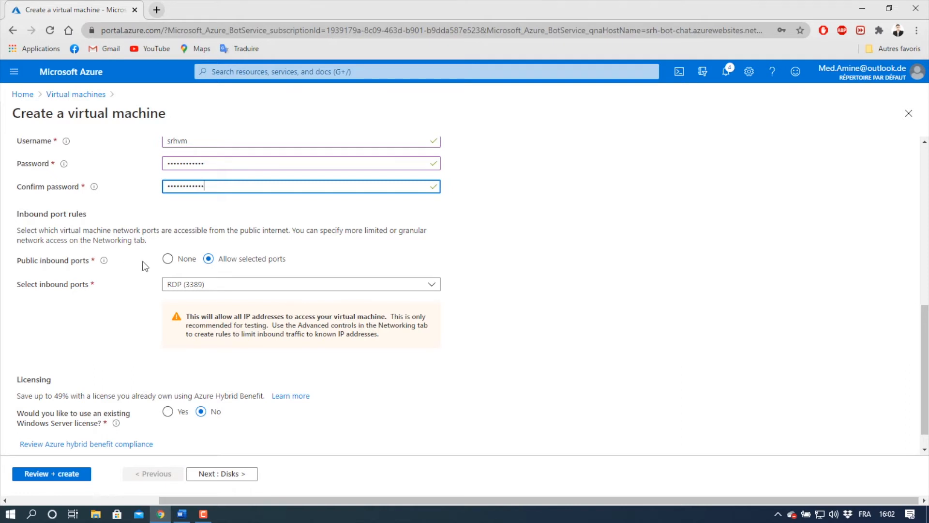
click(167, 260)
scroll(110, 349, down, 1)
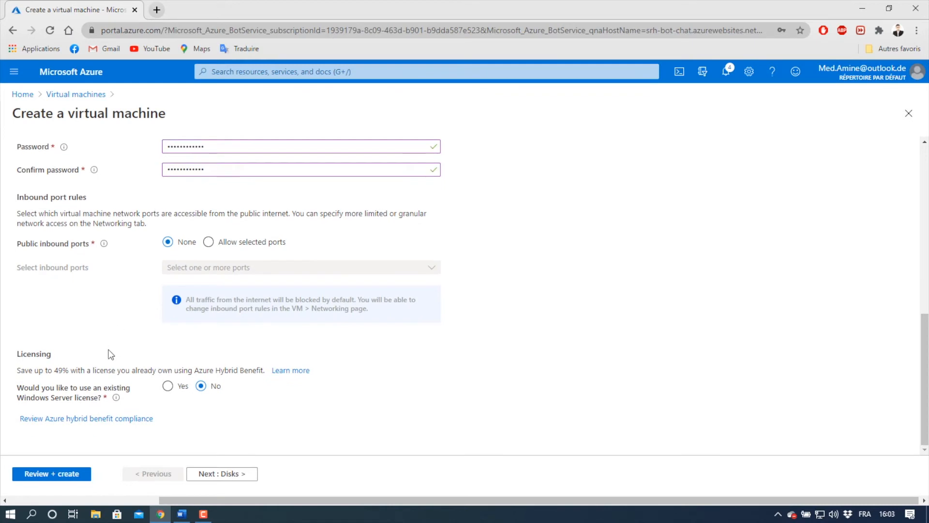
Proceed to the disk settings and set the OS disk type to Standard SSD.
click(230, 483)
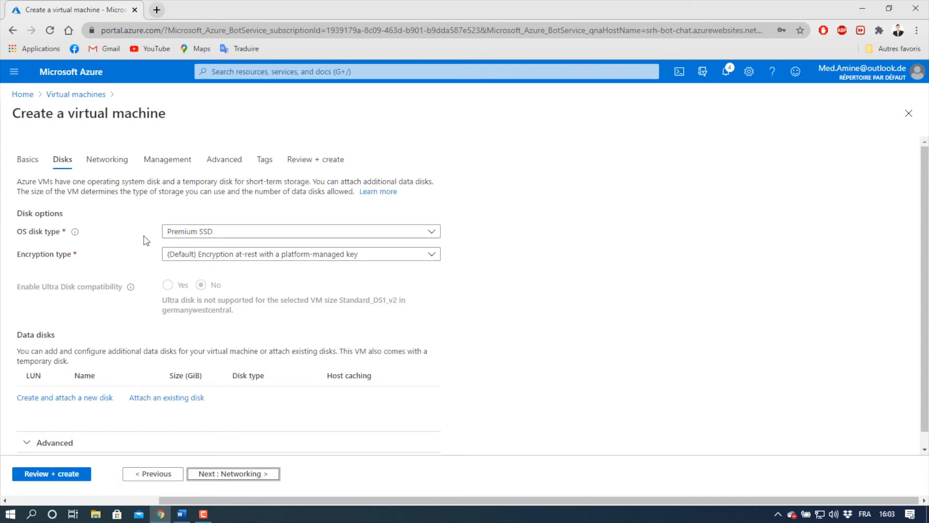
click(189, 231)
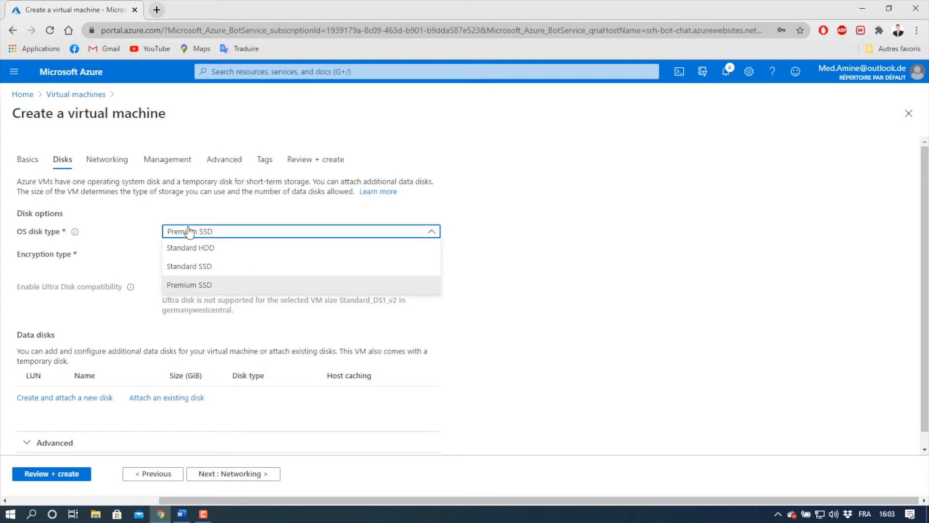
click(205, 267)
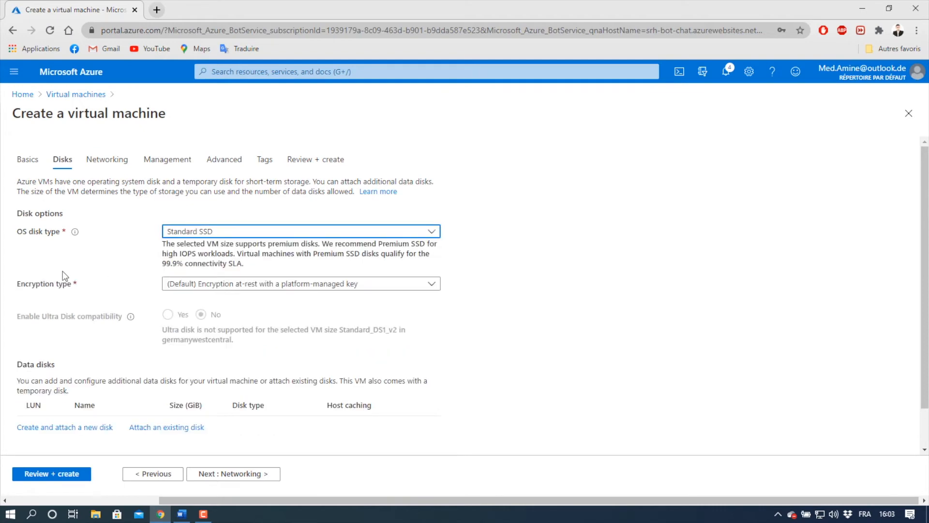
Keep the proposed networking settings, run the final review and create the virtual machine.
click(218, 476)
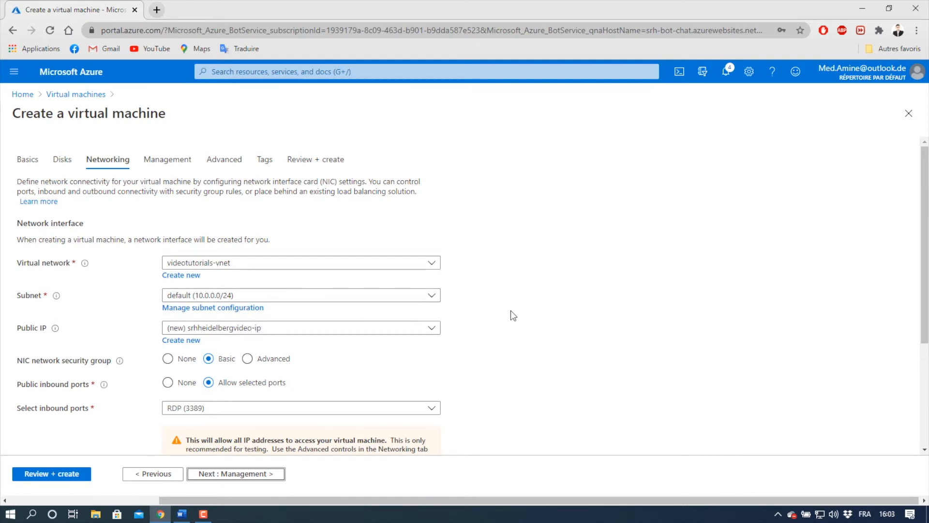
click(78, 474)
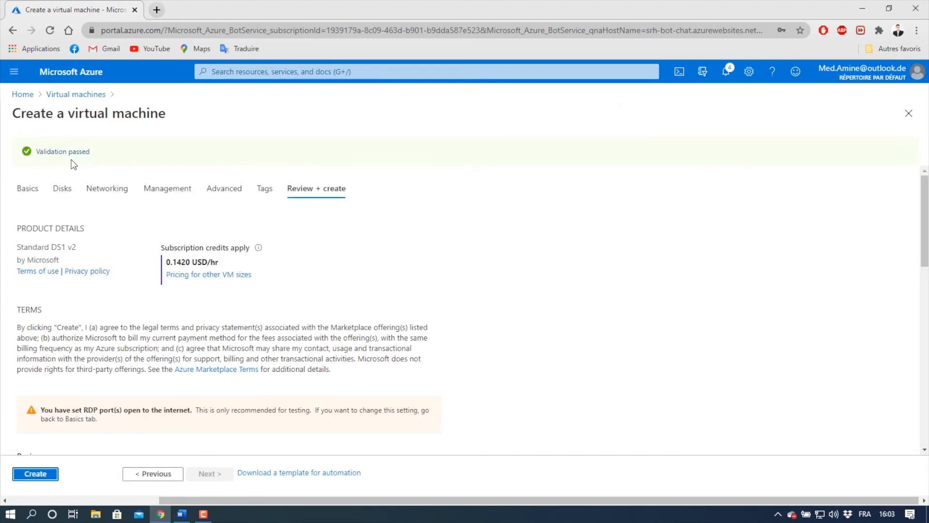
click(42, 473)
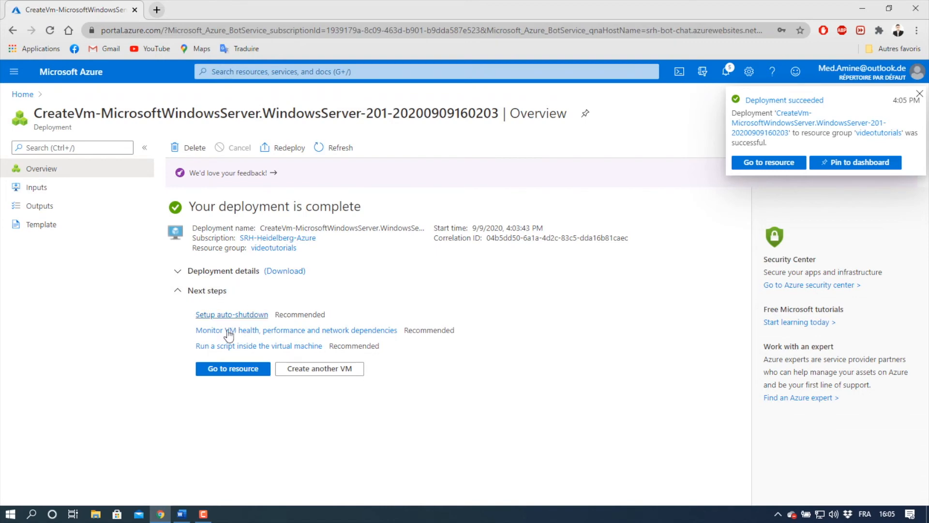
Open the deployed virtual machine's resource and download its RDP connection file.
click(229, 370)
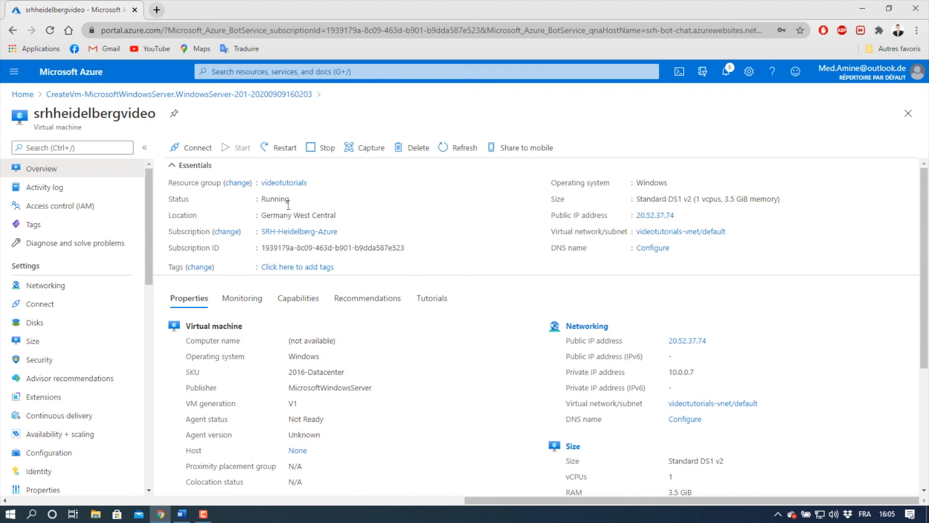
click(186, 151)
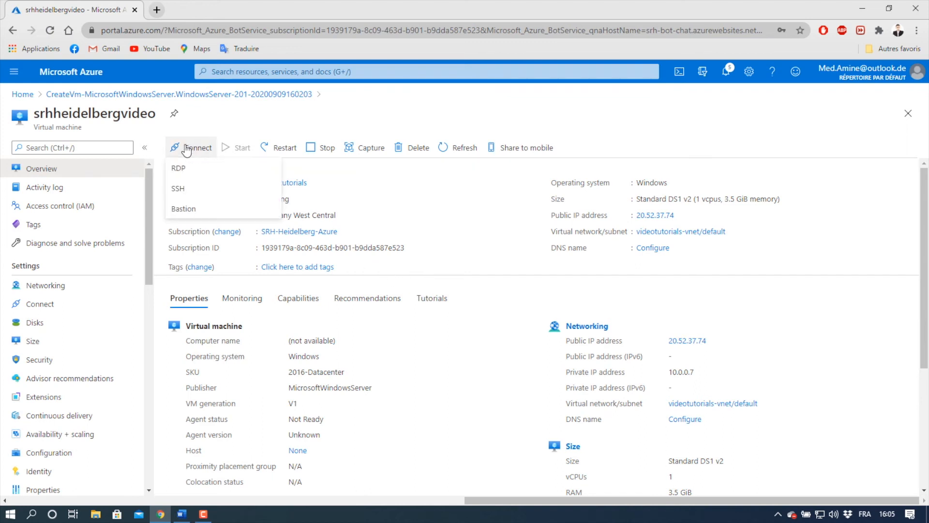
click(206, 171)
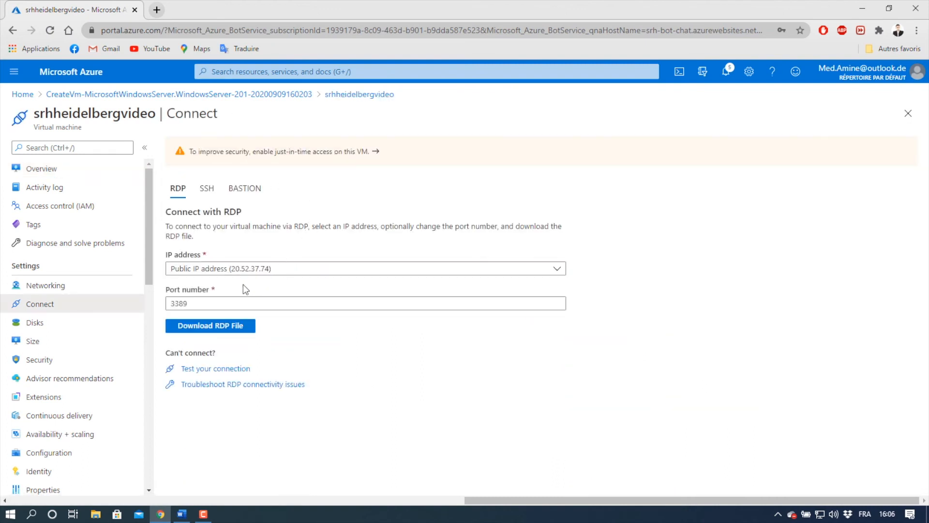
click(214, 327)
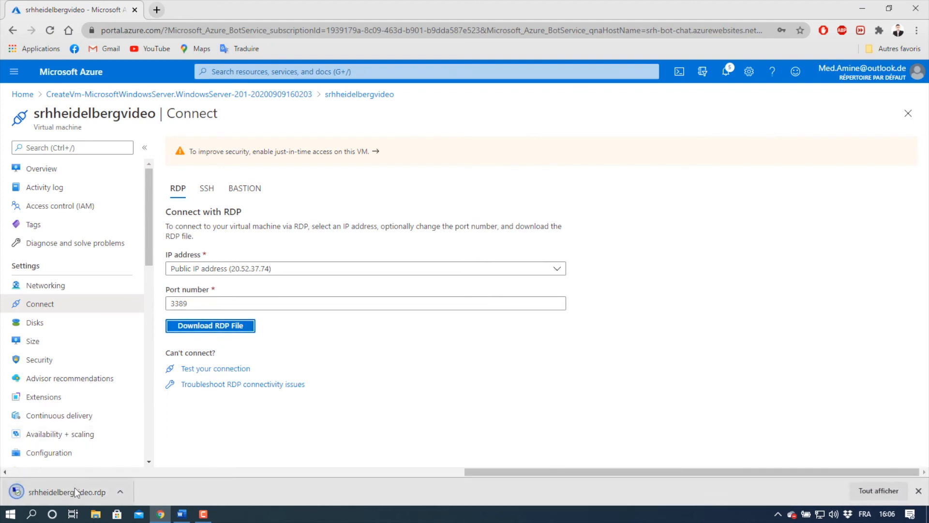
Connect with the downloaded srhheidelbergvideo.rdp file, signing in as srhvm with the account password and accepting the publisher and certificate warnings.
click(73, 490)
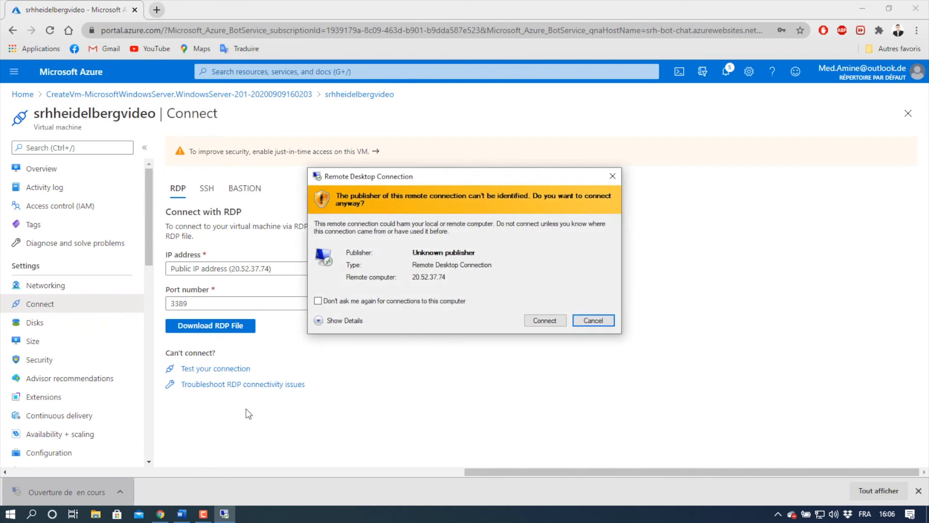
click(546, 320)
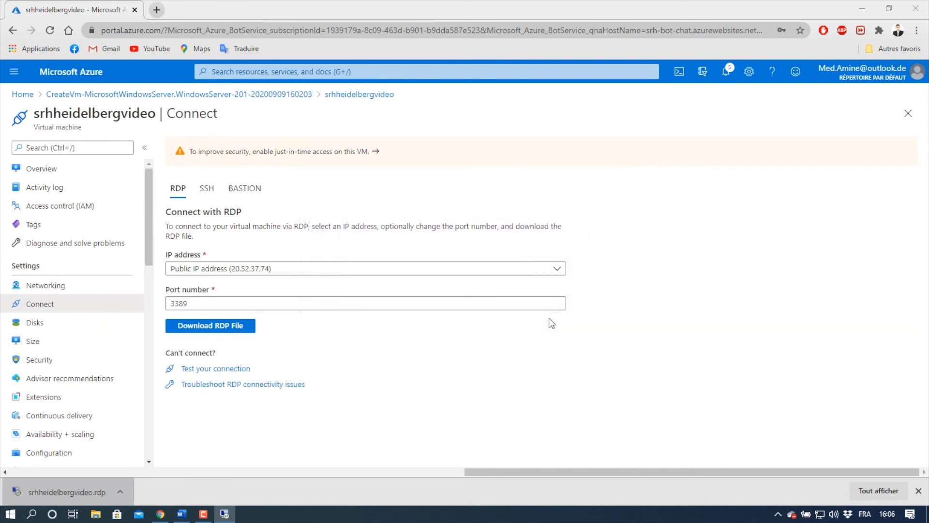
text(srhvm)
key(Tab)
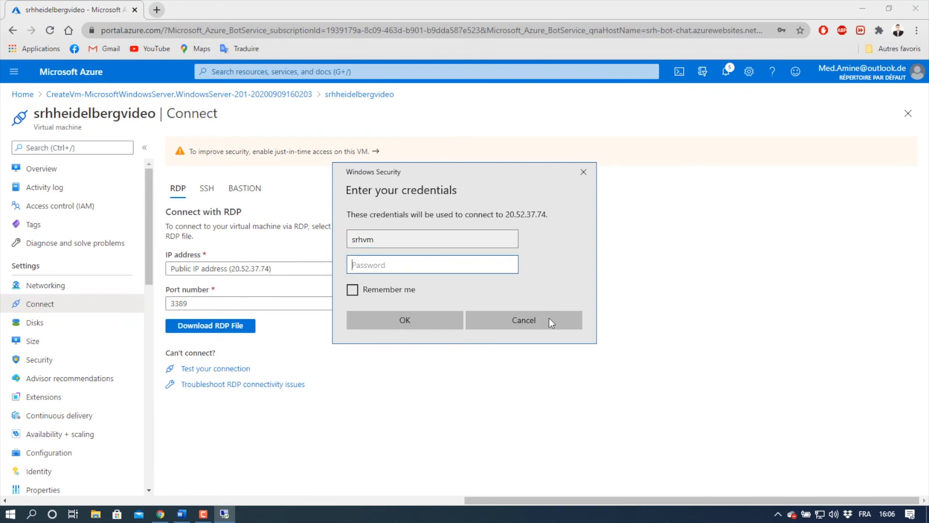
text(*****)
key(Caps_Lock)
text(****)
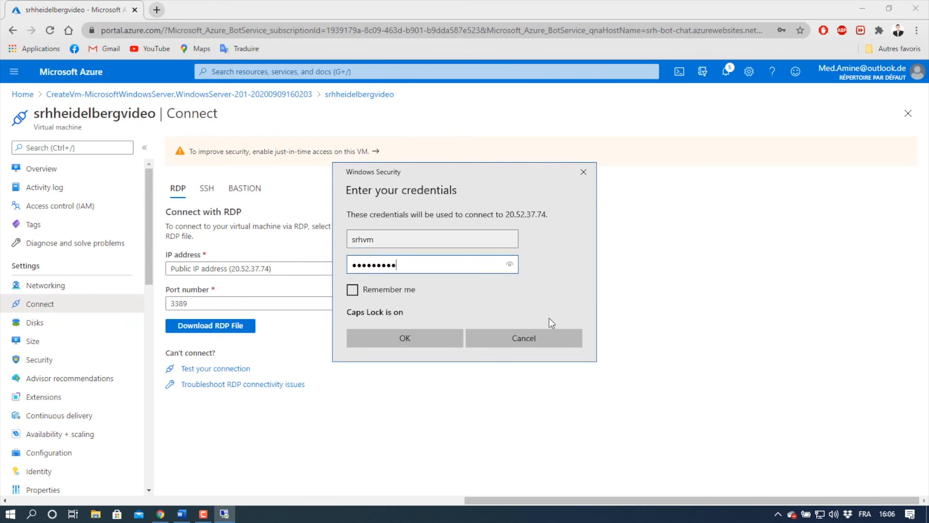
key(Caps_Lock)
text(***)
key(Return)
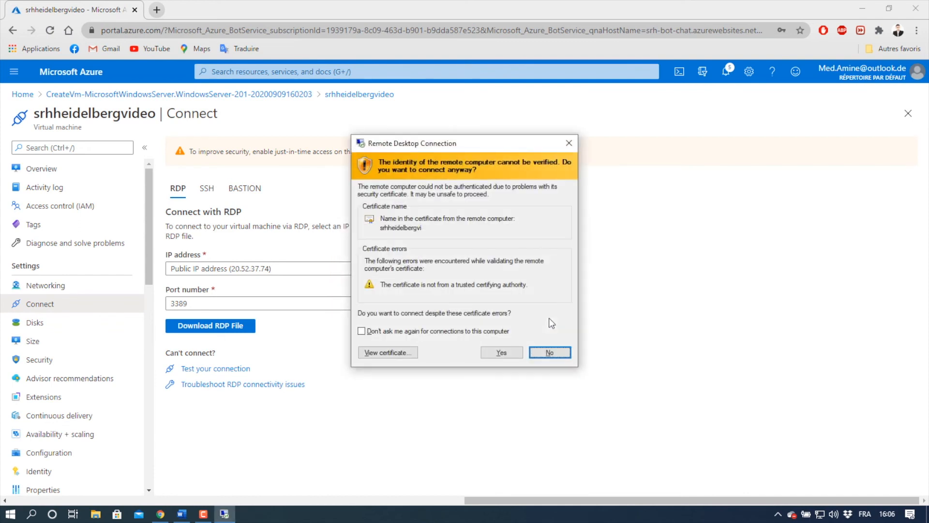
click(501, 352)
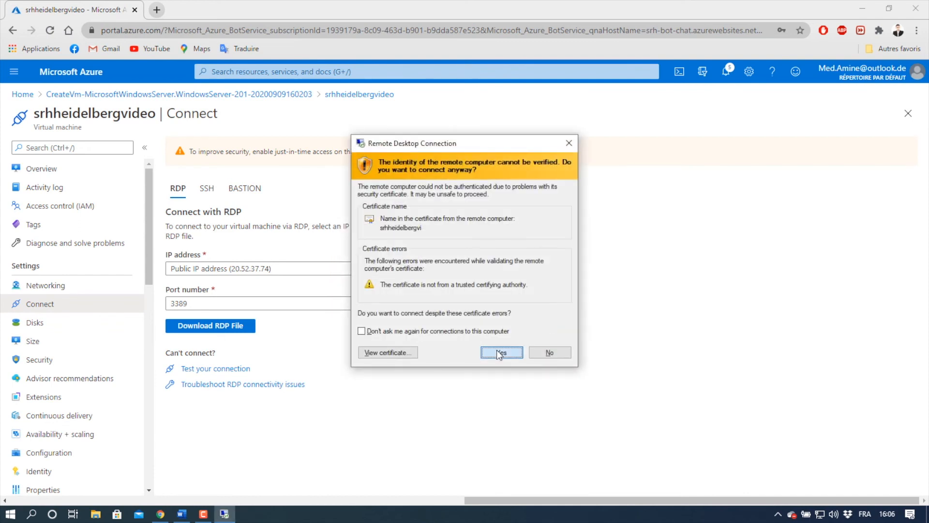